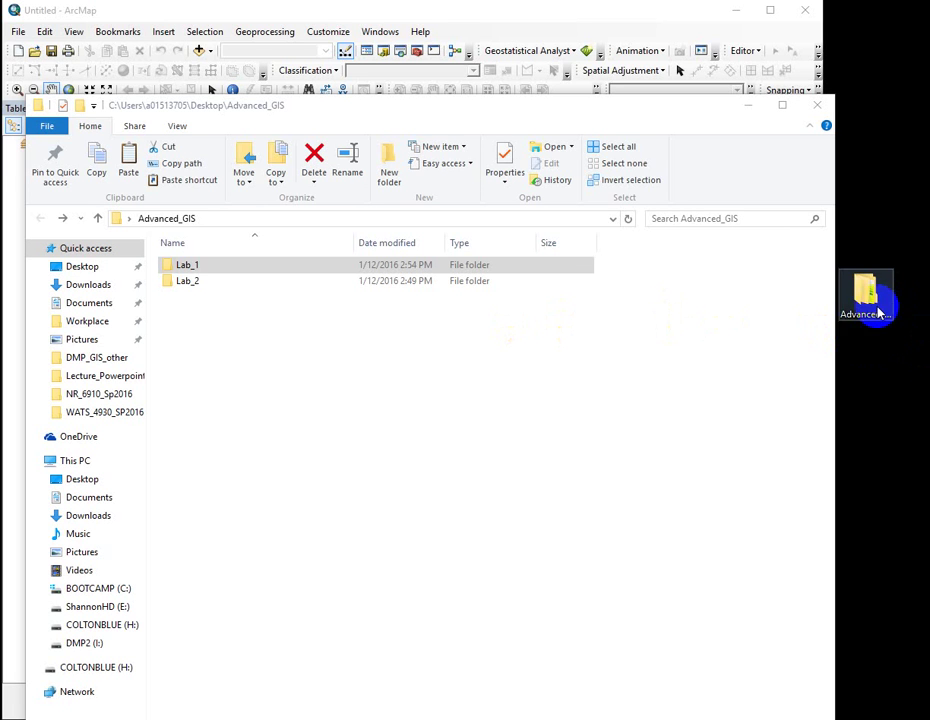
- Look through the Advanced_GIS folder's Lab_1 subfolder in File Explorer, then move Explorer aside to reveal ArcMap
{"action": "left_click", "coordinate": [874, 310]}
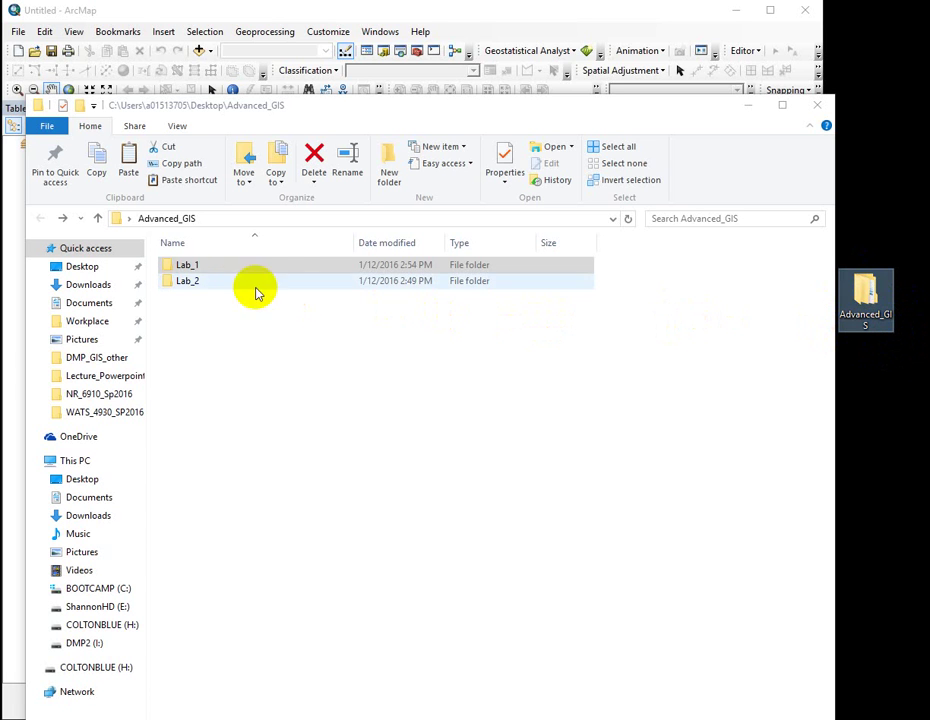
{"action": "left_click", "coordinate": [889, 330]}
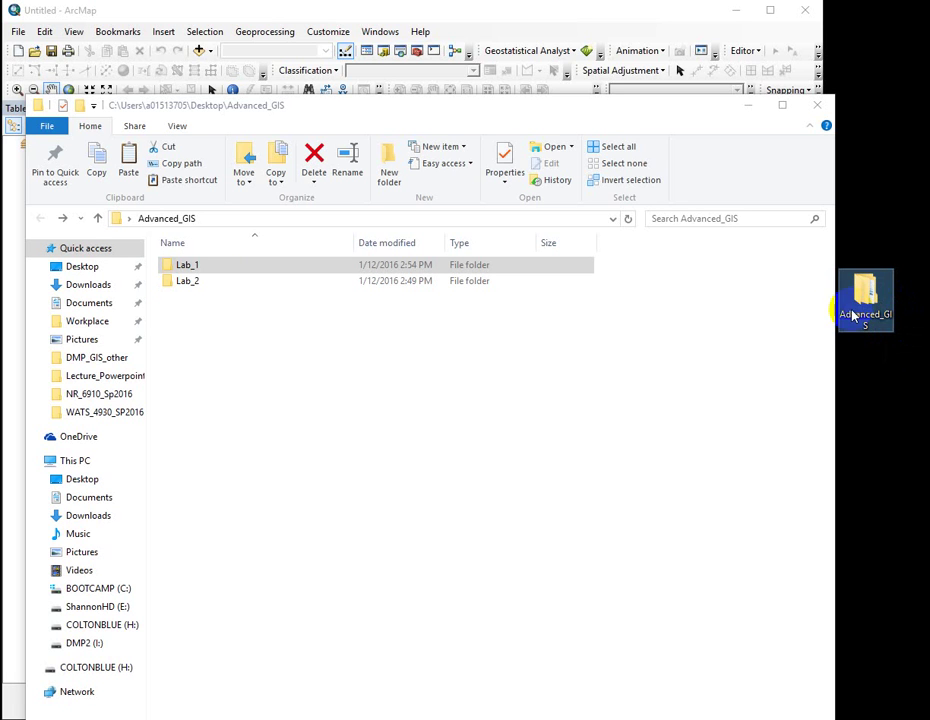
{"action": "left_click", "coordinate": [895, 325]}
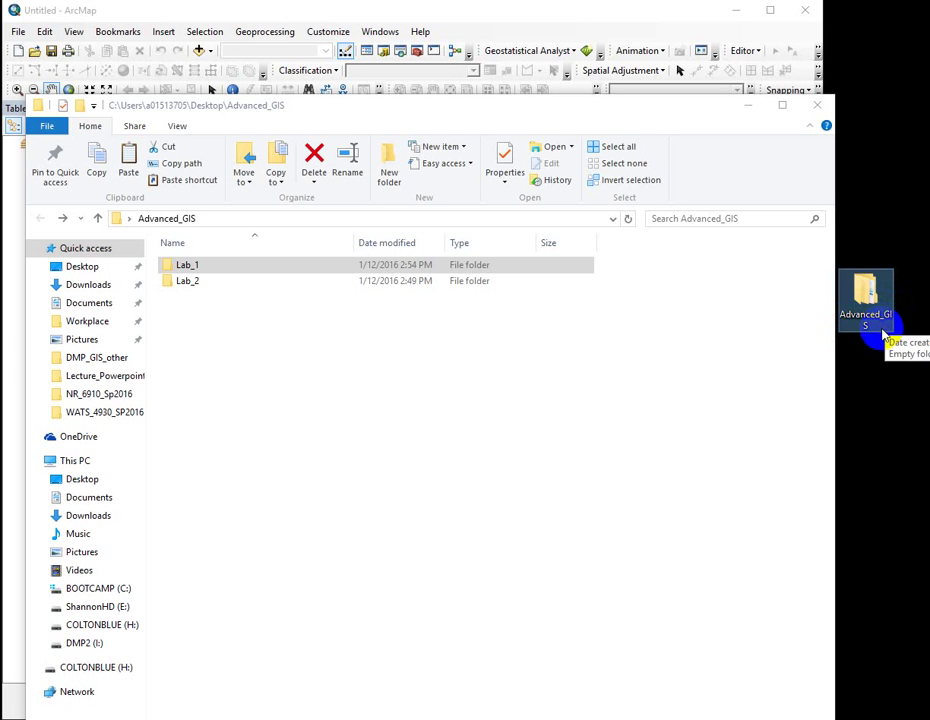
{"action": "left_click", "coordinate": [883, 341]}
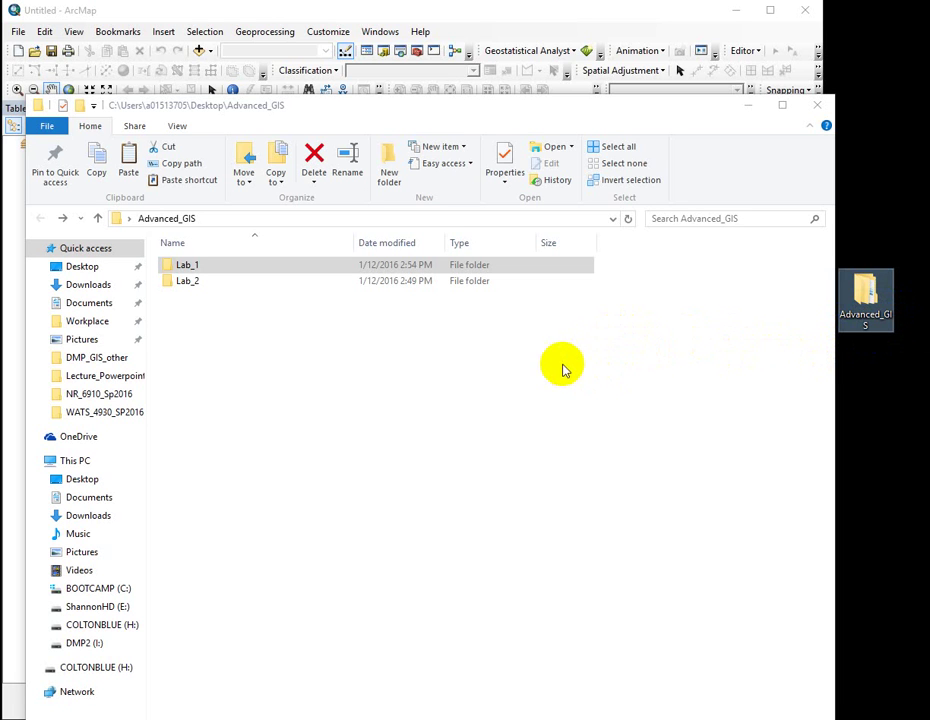
{"action": "left_click", "coordinate": [189, 268]}
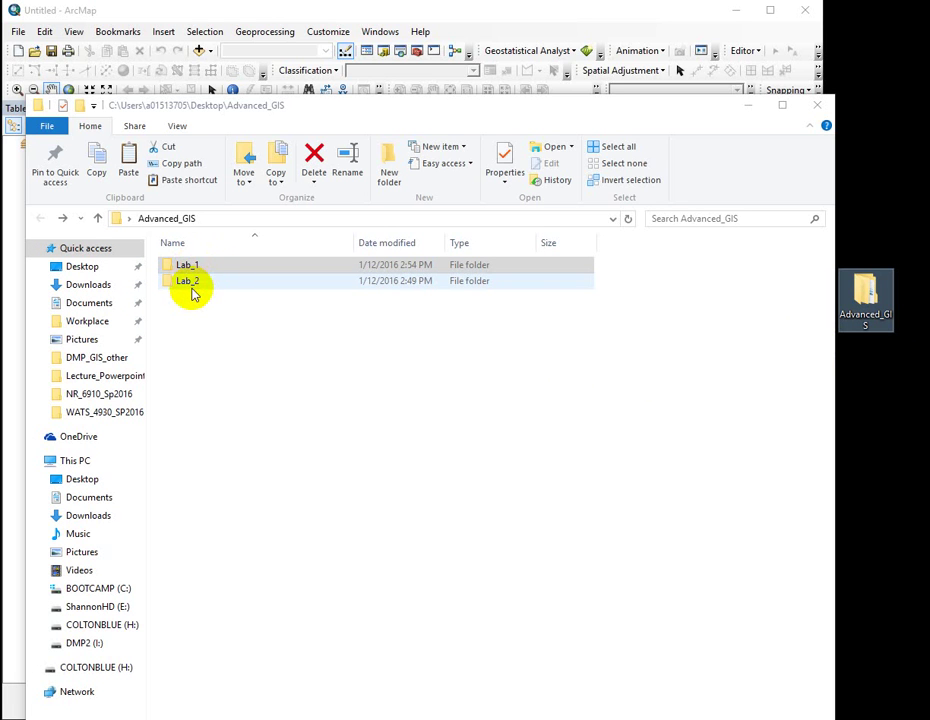
{"action": "left_click", "coordinate": [388, 133]}
{"action": "left_click_drag", "start_coordinate": [223, 115], "coordinate": [929, 460]}
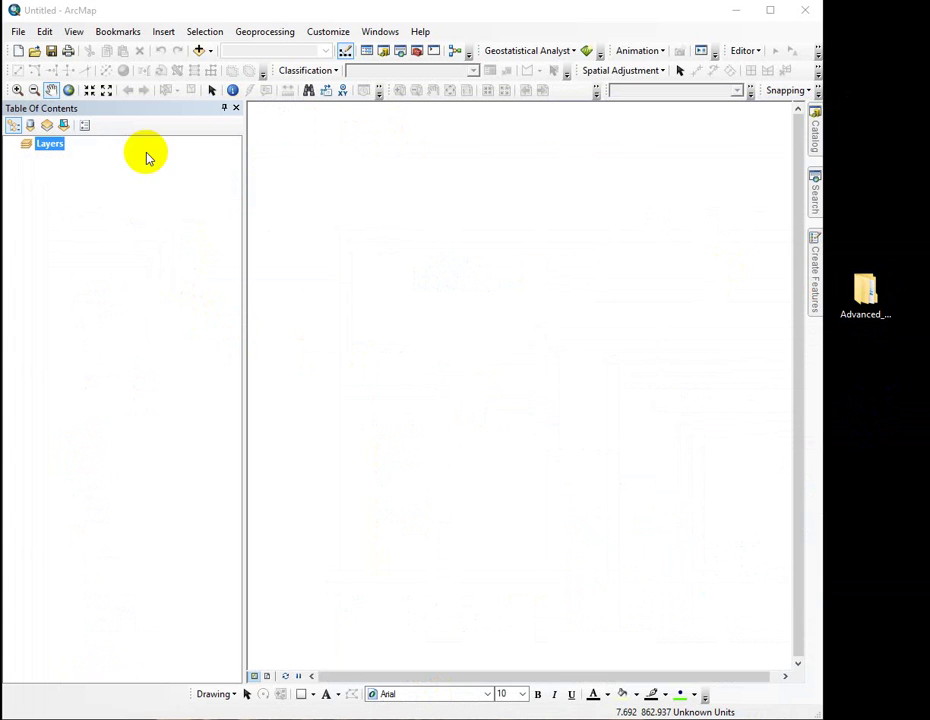
- Open ArcMap's Add Data dialog at the Folder Connections list
{"action": "left_click", "coordinate": [201, 51]}
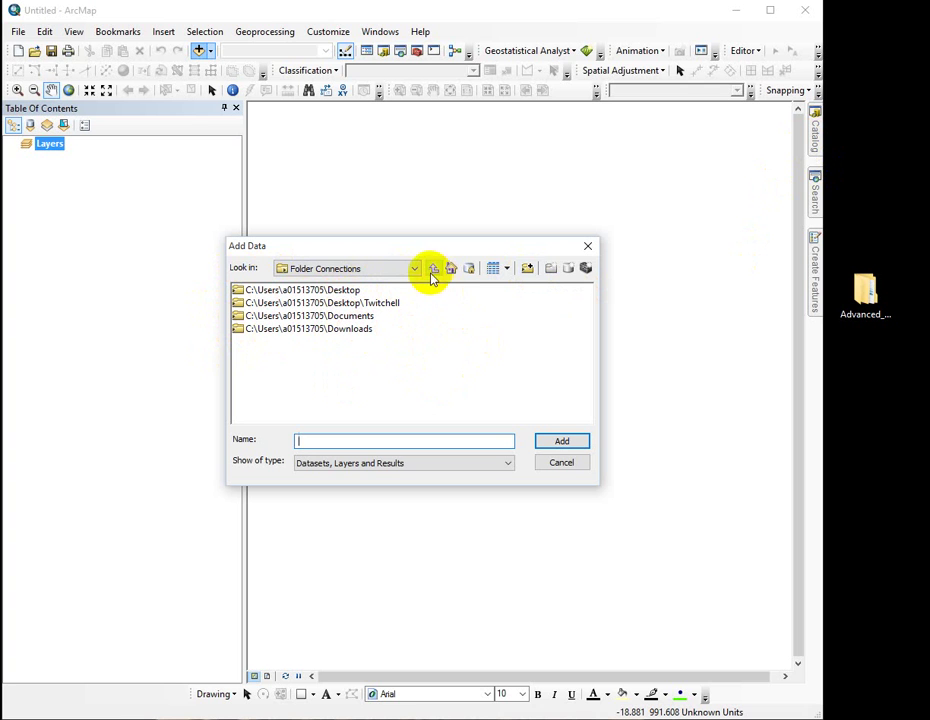
- Add a folder connection to Advanced_GIS\Lab_1, showing its 4930_data and working_data folders
{"action": "left_click", "coordinate": [528, 278]}
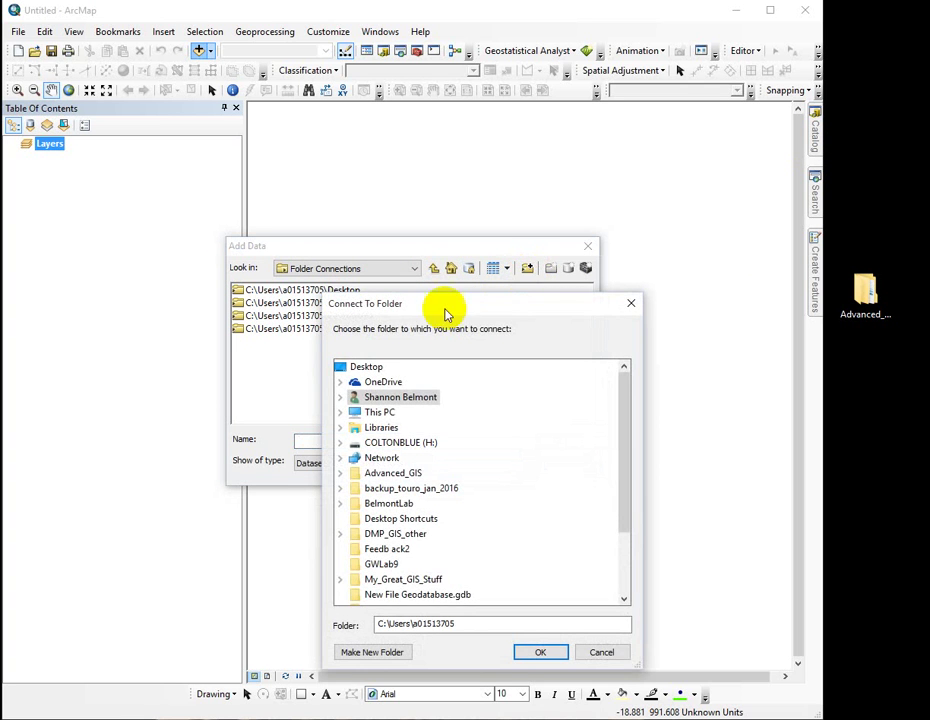
{"action": "left_click_drag", "start_coordinate": [436, 310], "coordinate": [375, 185]}
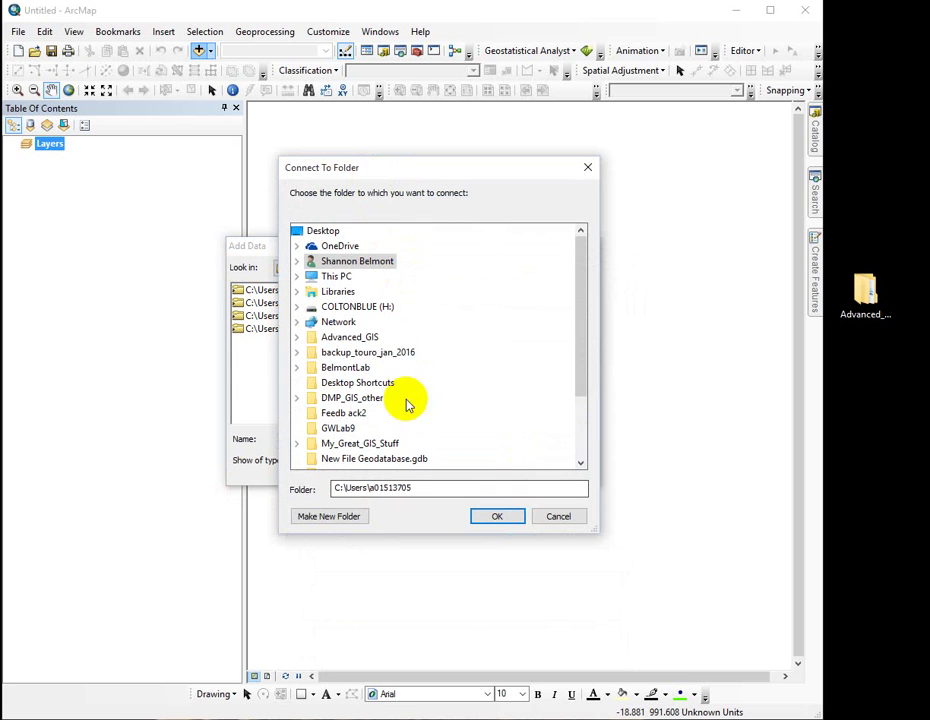
{"action": "left_click_drag", "start_coordinate": [586, 378], "coordinate": [576, 336]}
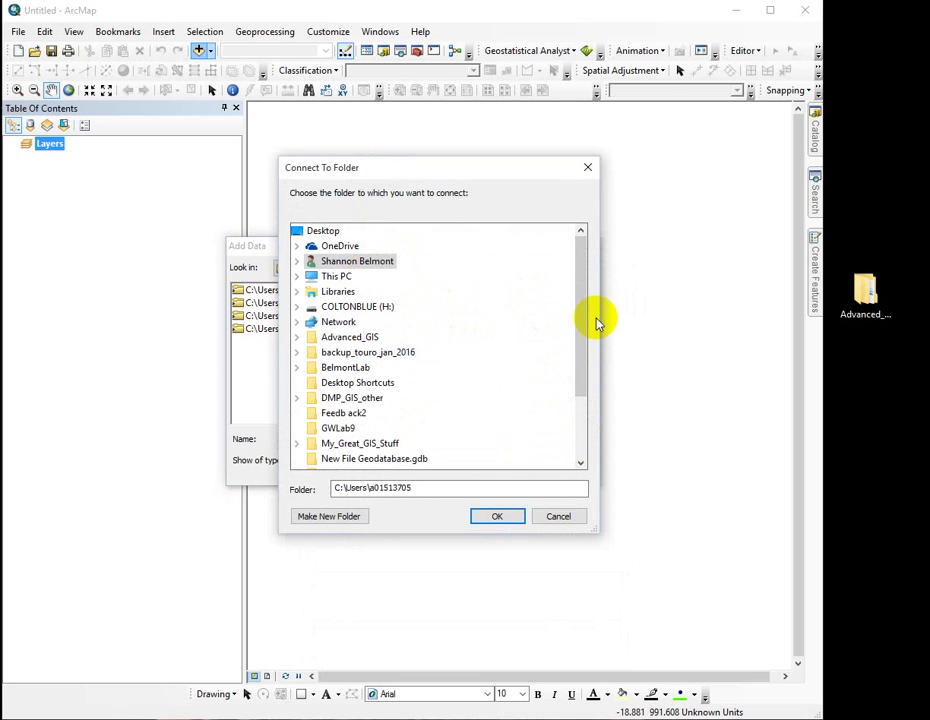
{"action": "left_click_drag", "start_coordinate": [581, 318], "coordinate": [585, 415]}
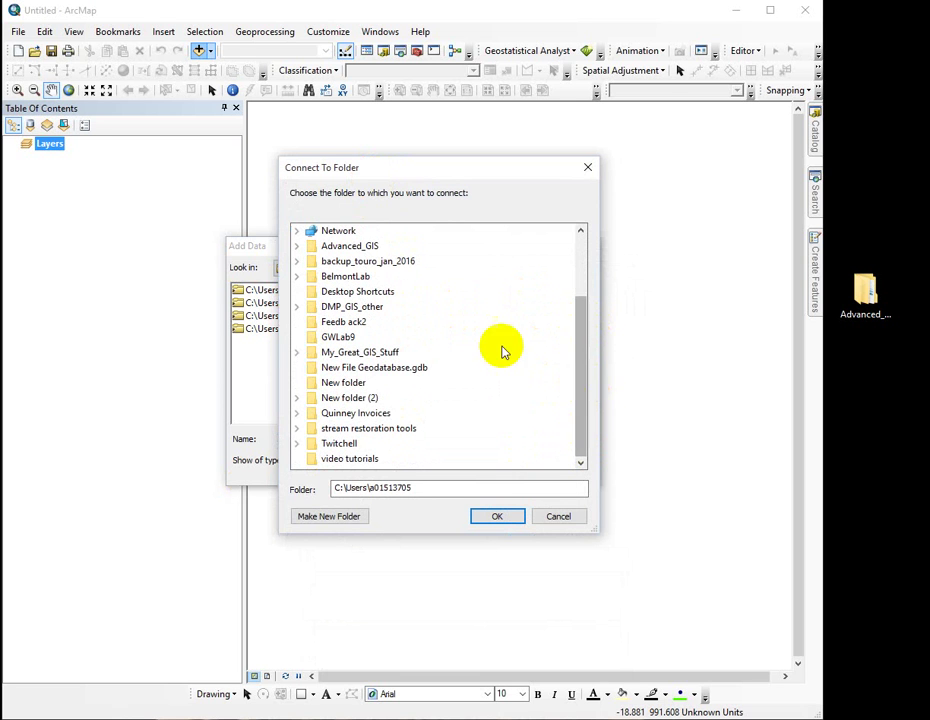
{"action": "left_click_drag", "start_coordinate": [587, 405], "coordinate": [583, 393]}
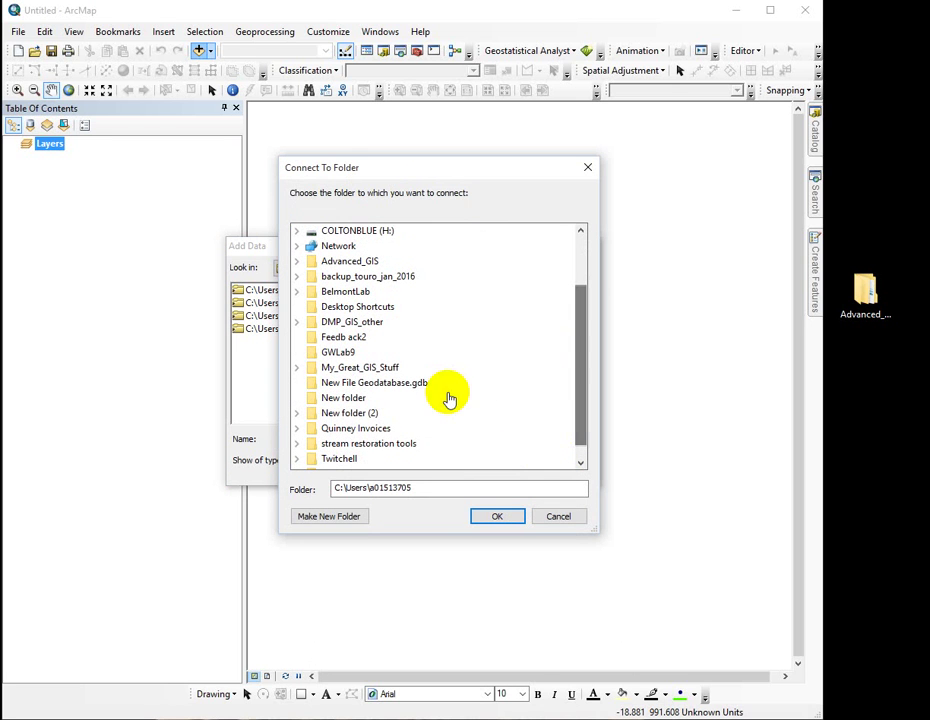
{"action": "left_click", "coordinate": [297, 368]}
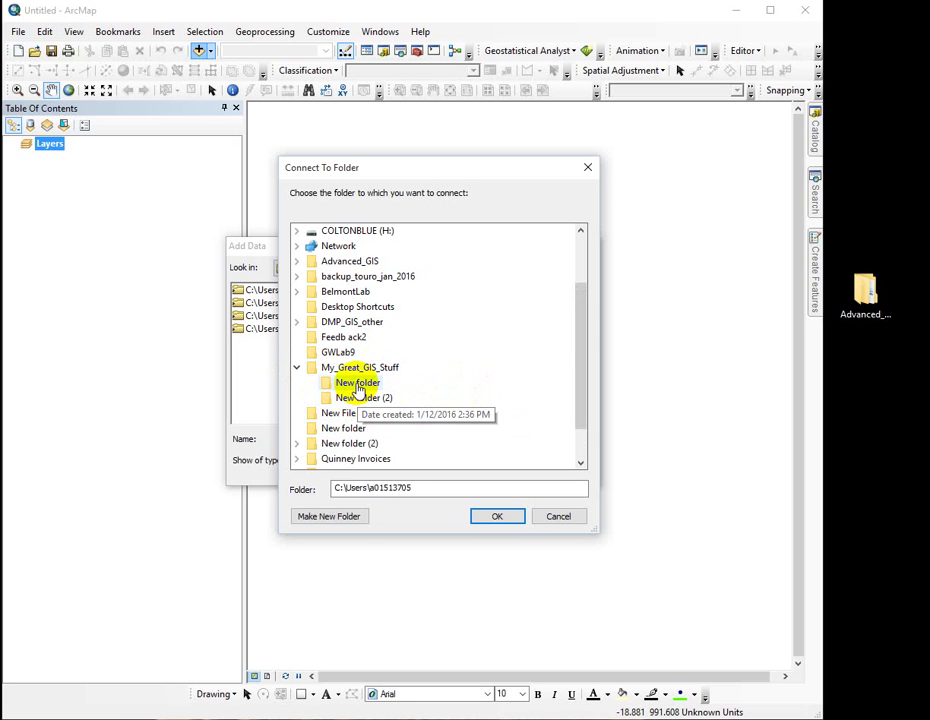
{"action": "left_click", "coordinate": [297, 368]}
{"action": "left_click", "coordinate": [296, 261]}
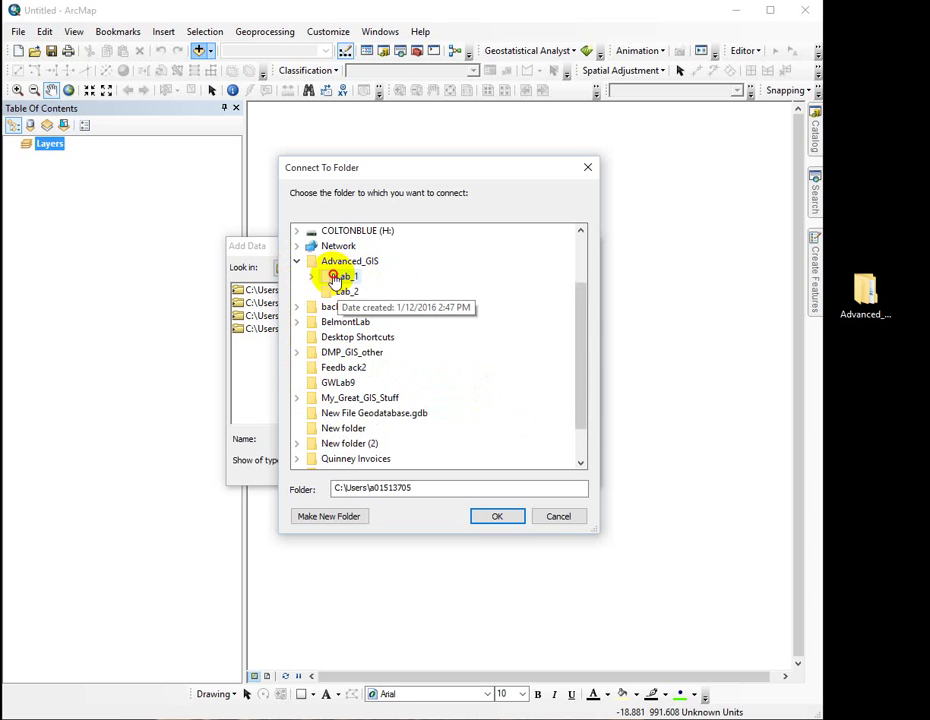
{"action": "double_click", "coordinate": [340, 276]}
{"action": "left_click", "coordinate": [495, 516]}
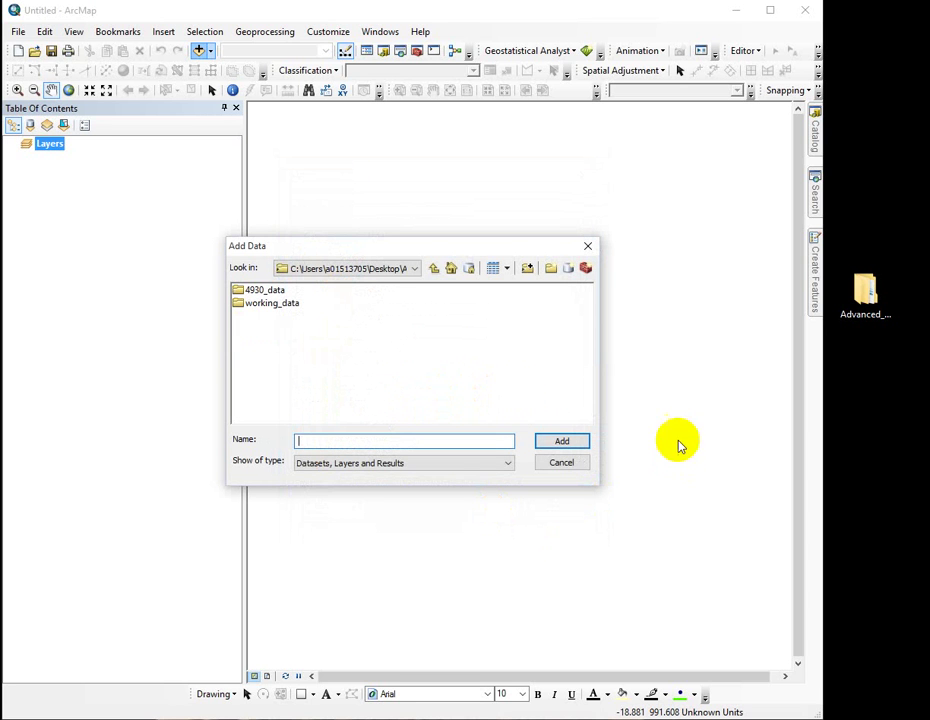
- Browse into 4930_data, then go up two levels back to Folder Connections
{"action": "double_click", "coordinate": [265, 290]}
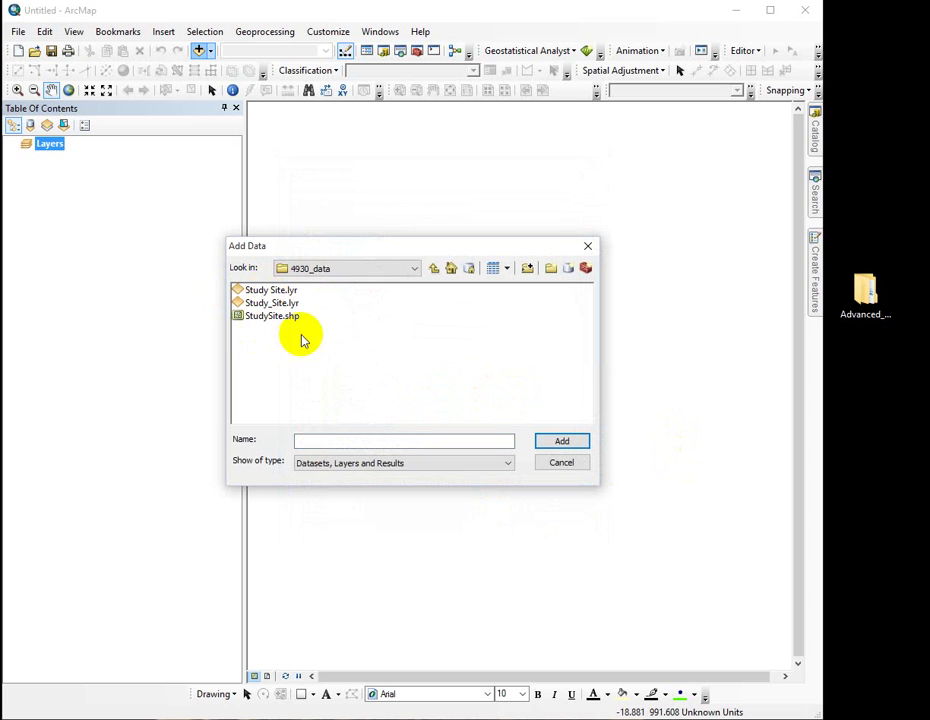
{"action": "left_click", "coordinate": [432, 269]}
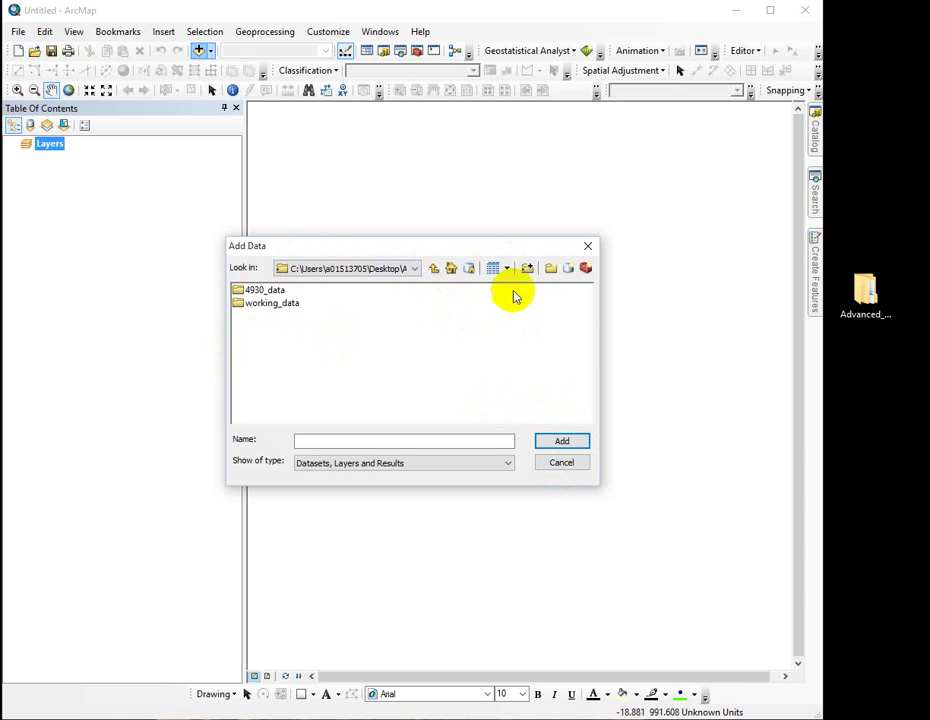
{"action": "left_click", "coordinate": [434, 270]}
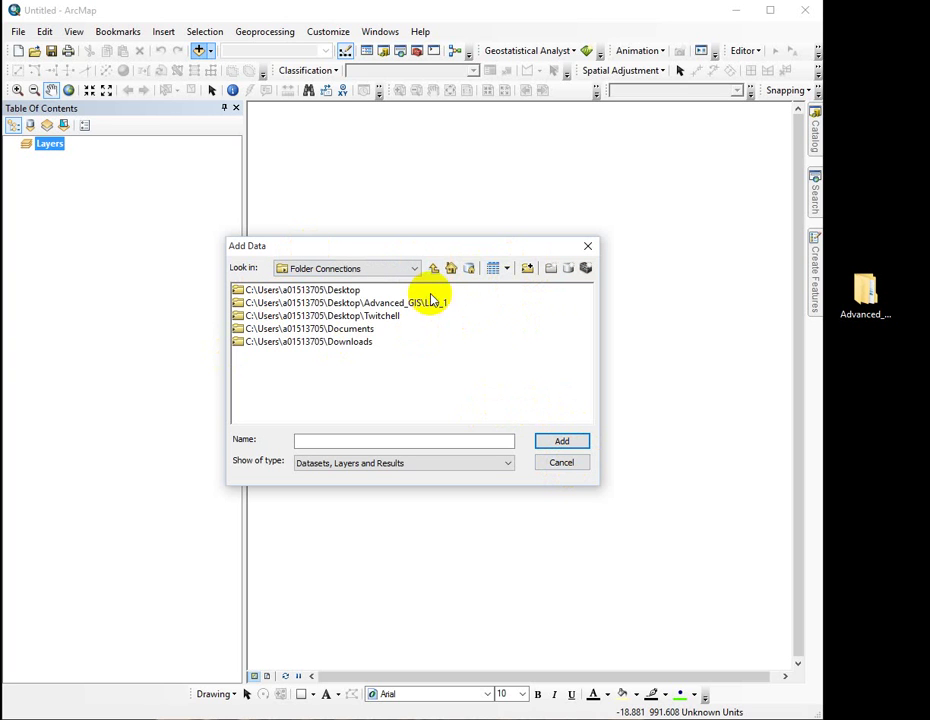
- Connect to the Advanced_GIS parent folder and open its 4930_data folder to view the Study Site files
{"action": "left_click", "coordinate": [527, 268]}
{"action": "double_click", "coordinate": [387, 476]}
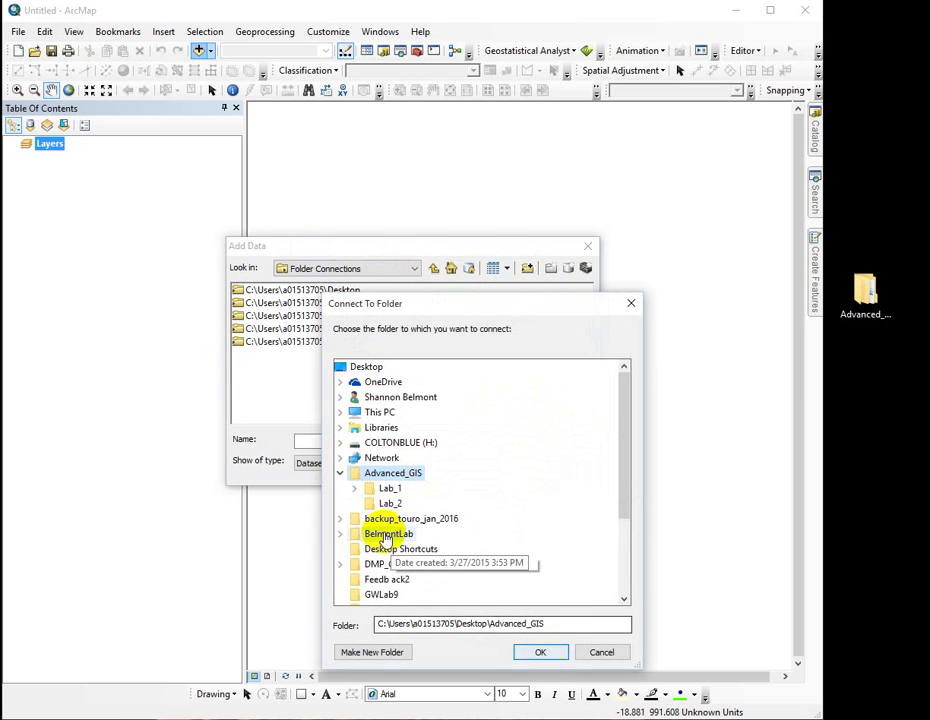
{"action": "left_click", "coordinate": [550, 655]}
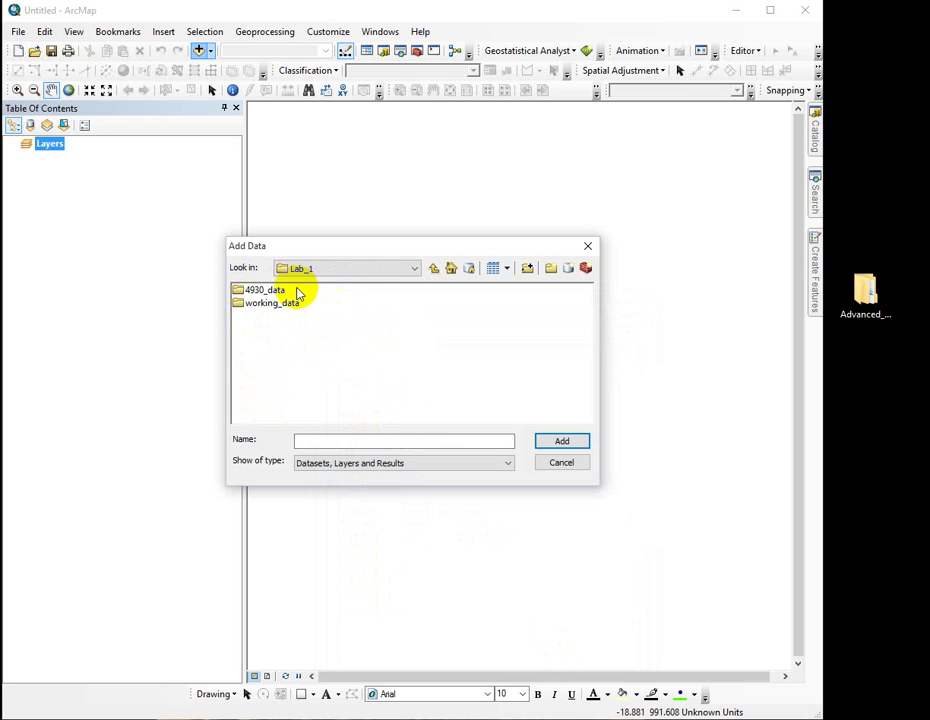
{"action": "double_click", "coordinate": [251, 291]}
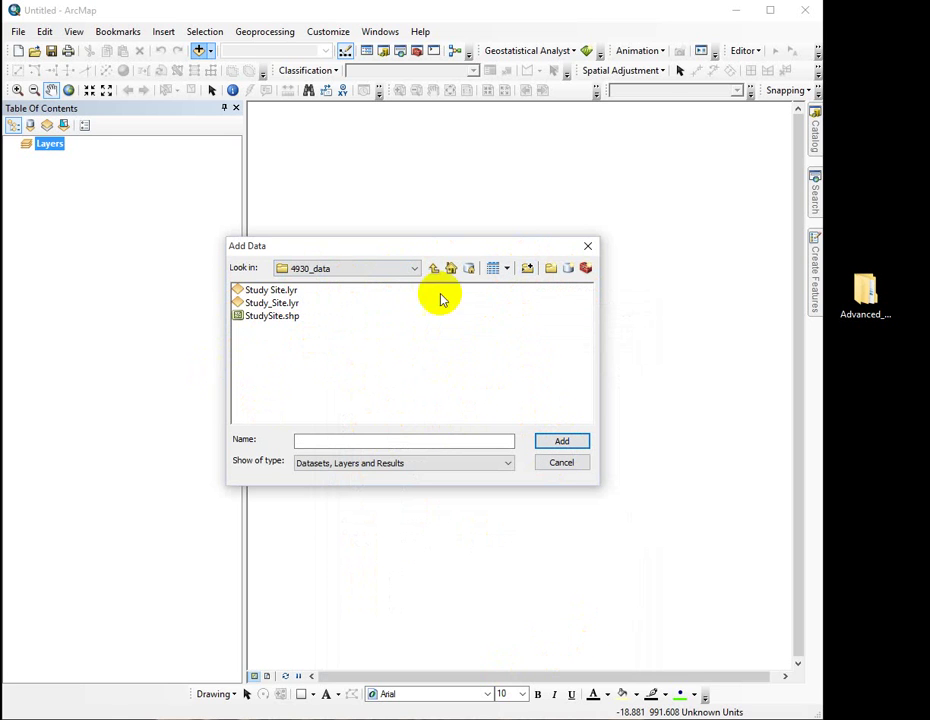
- Close Add Data, open the Catalog panel, and expand only Folder Connections
{"action": "left_click", "coordinate": [580, 444]}
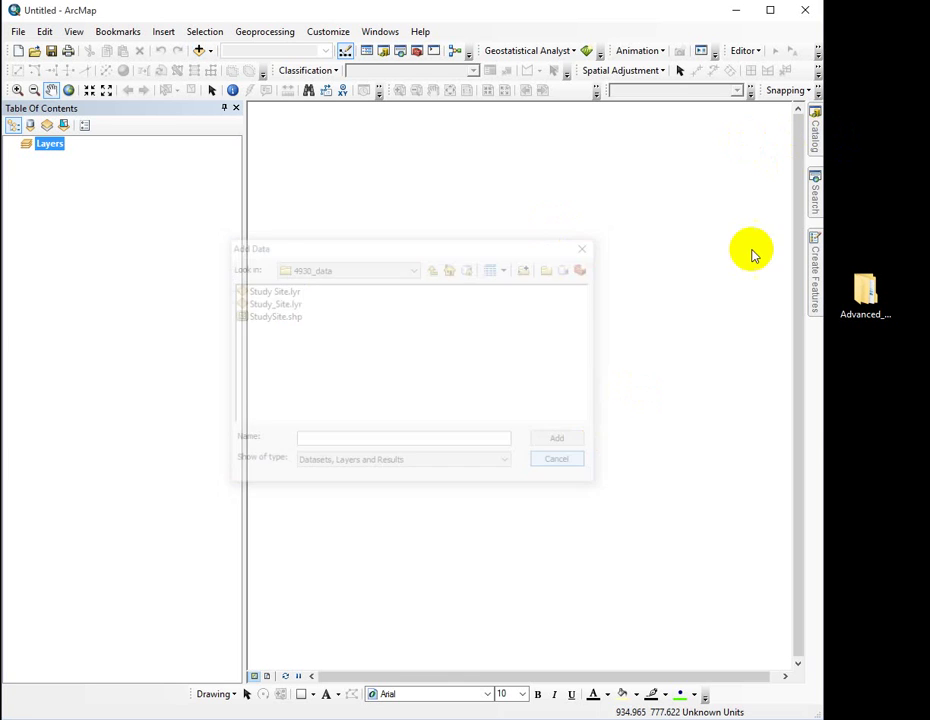
{"action": "left_click", "coordinate": [816, 138]}
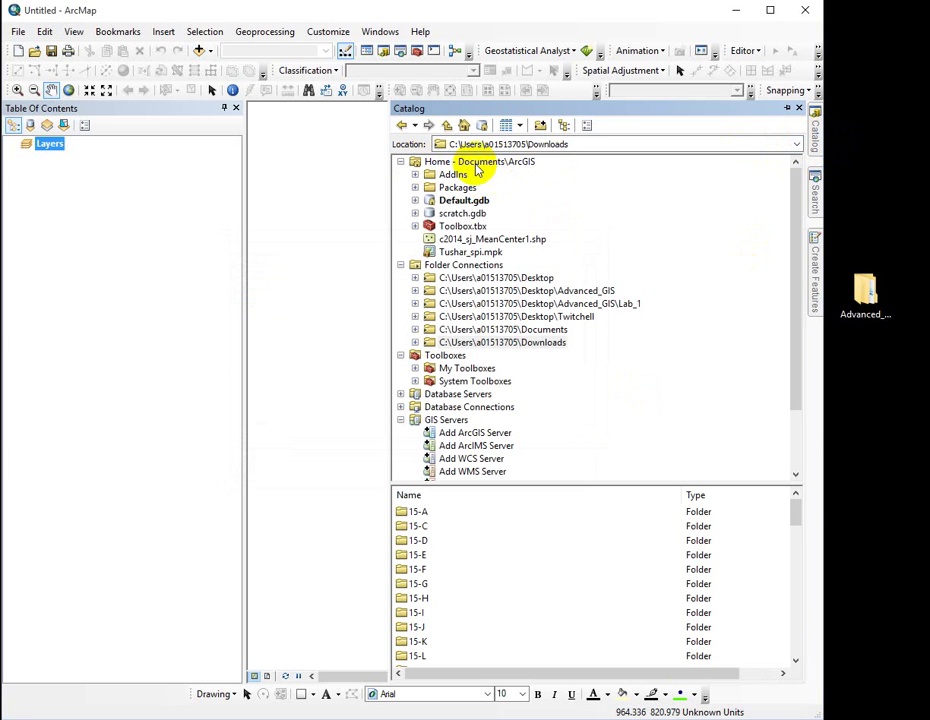
{"action": "left_click", "coordinate": [401, 161]}
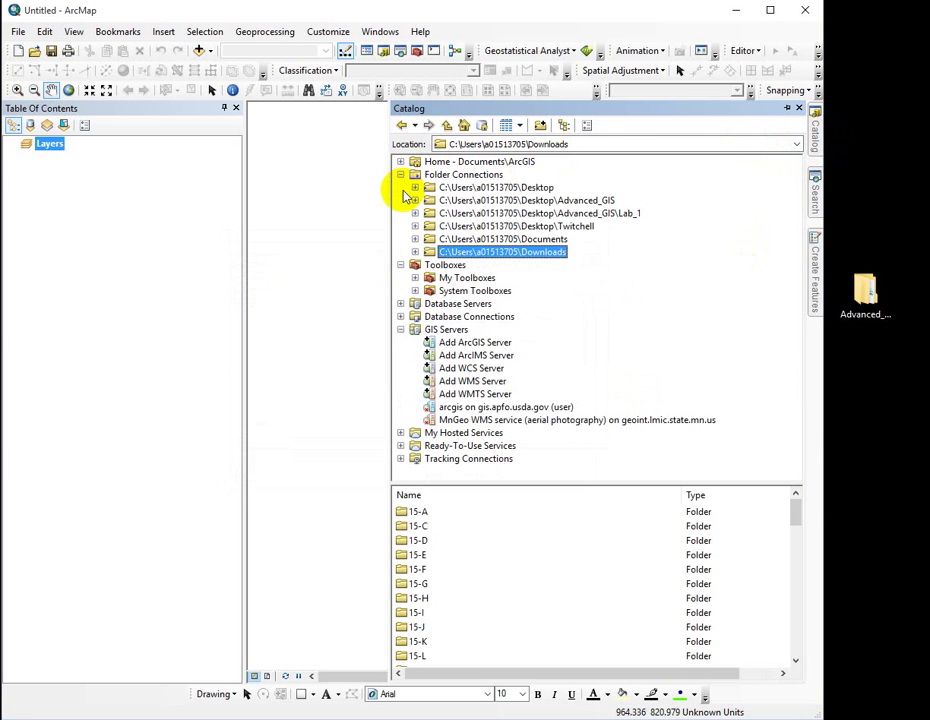
{"action": "left_click", "coordinate": [401, 174]}
{"action": "left_click", "coordinate": [400, 187]}
{"action": "left_click", "coordinate": [400, 226]}
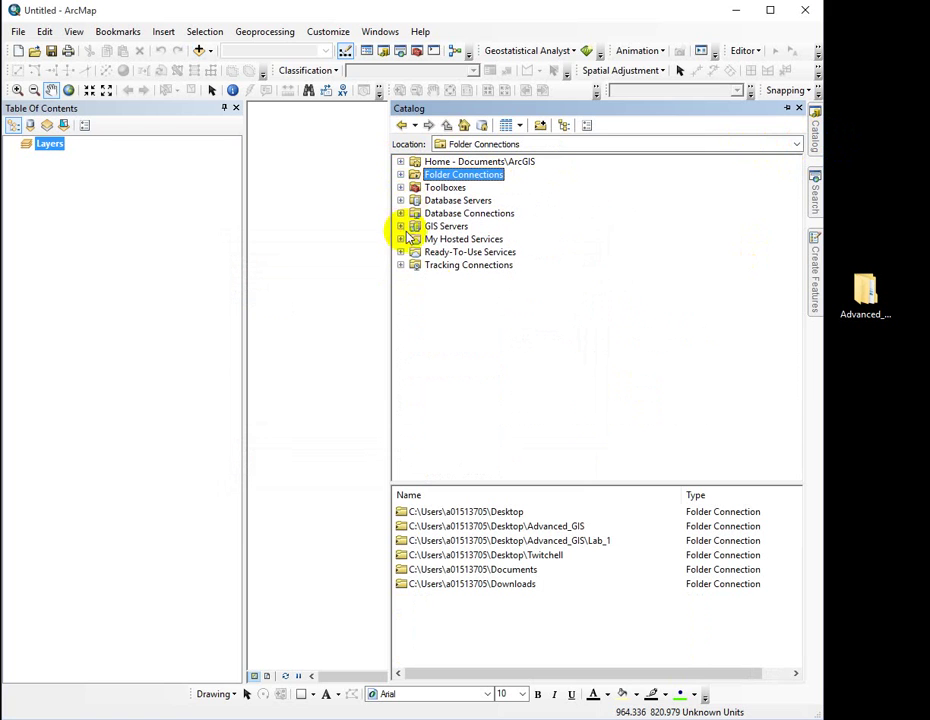
{"action": "left_click", "coordinate": [401, 174]}
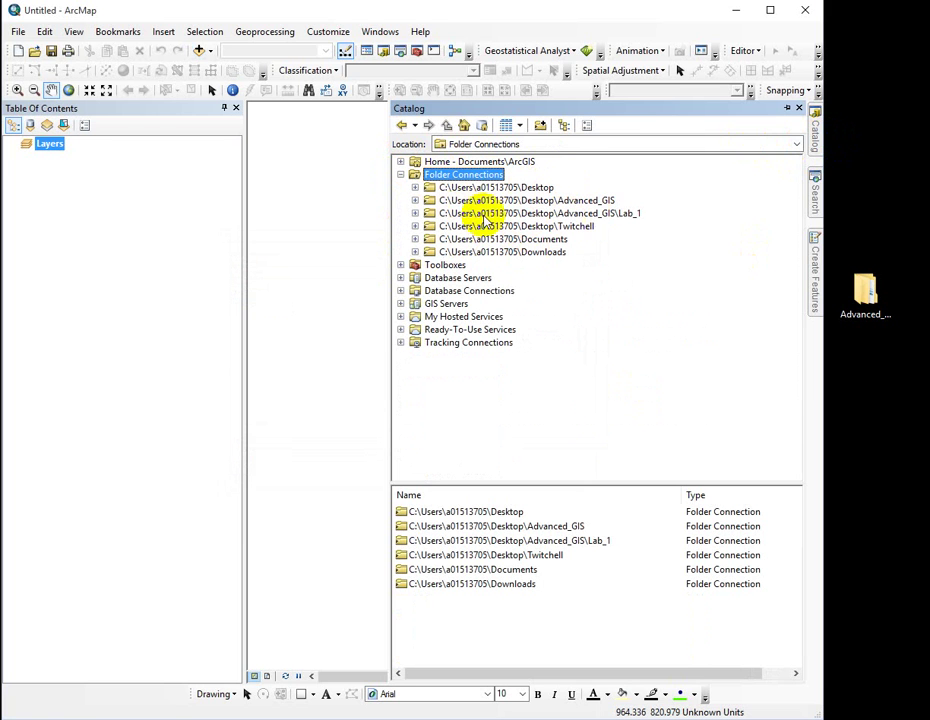
- Disconnect the Lab_1 and Advanced_GIS folder connections, then let the Catalog panel hide
{"action": "left_click", "coordinate": [538, 214]}
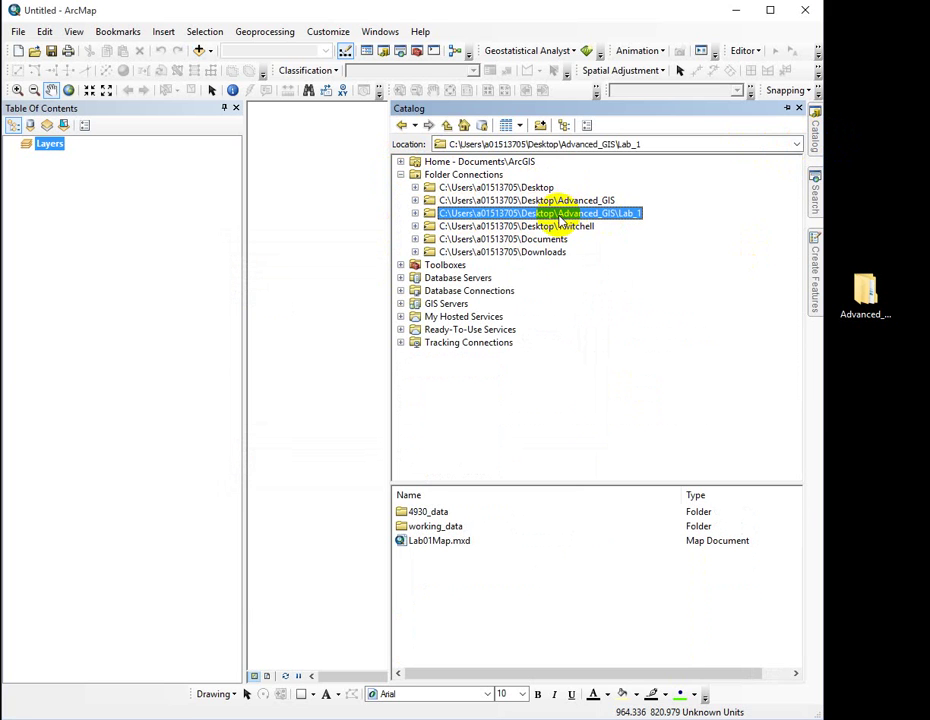
{"action": "right_click", "coordinate": [560, 218]}
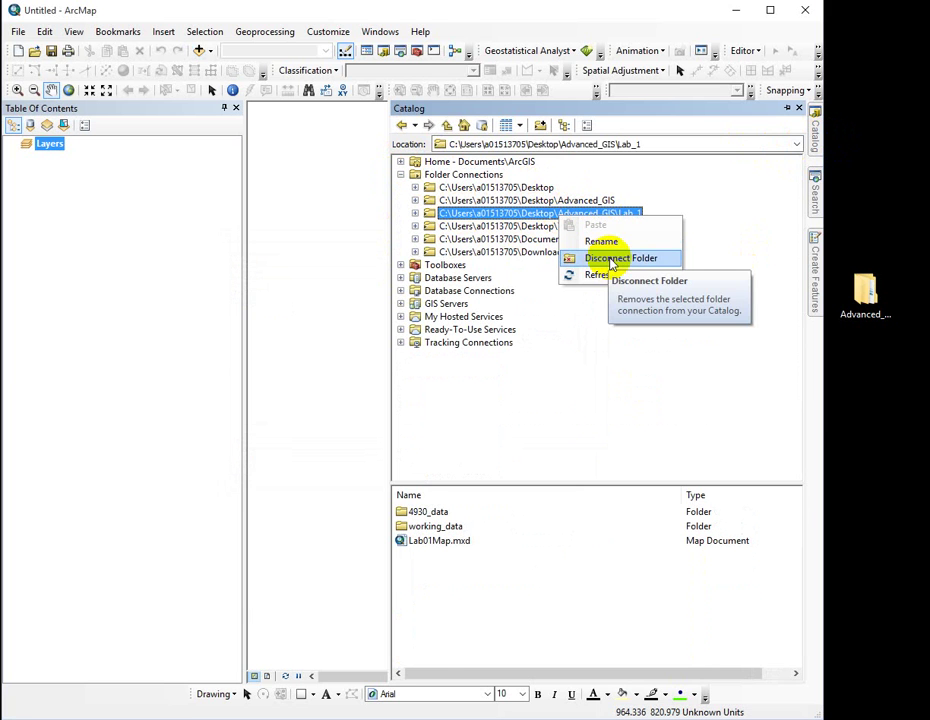
{"action": "left_click", "coordinate": [612, 258]}
{"action": "left_click", "coordinate": [537, 200]}
{"action": "right_click", "coordinate": [529, 201]}
{"action": "left_click", "coordinate": [580, 242]}
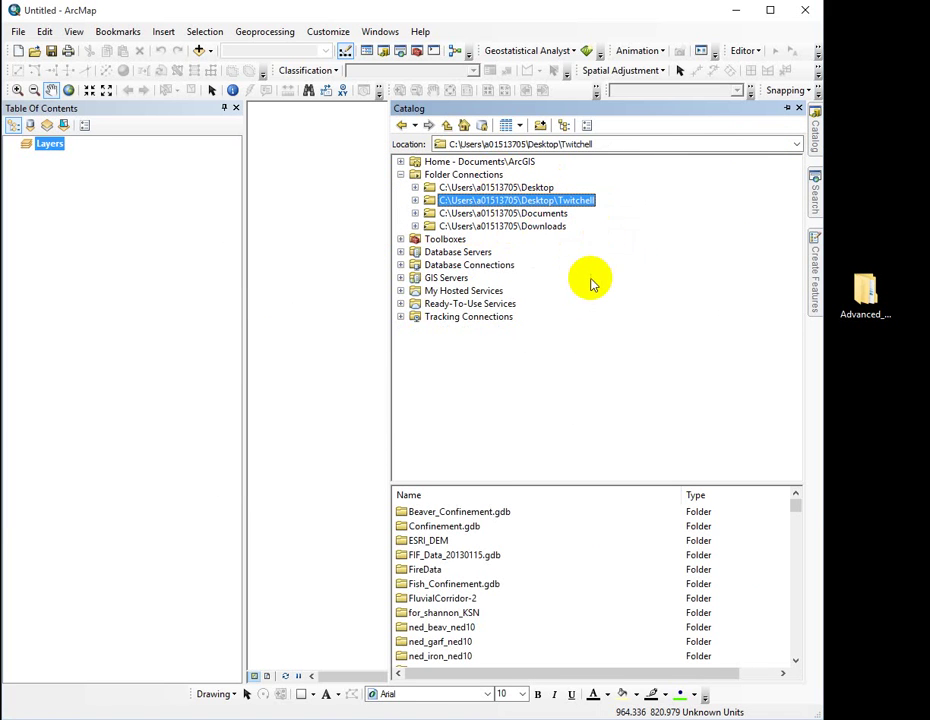
{"action": "left_click", "coordinate": [828, 135]}
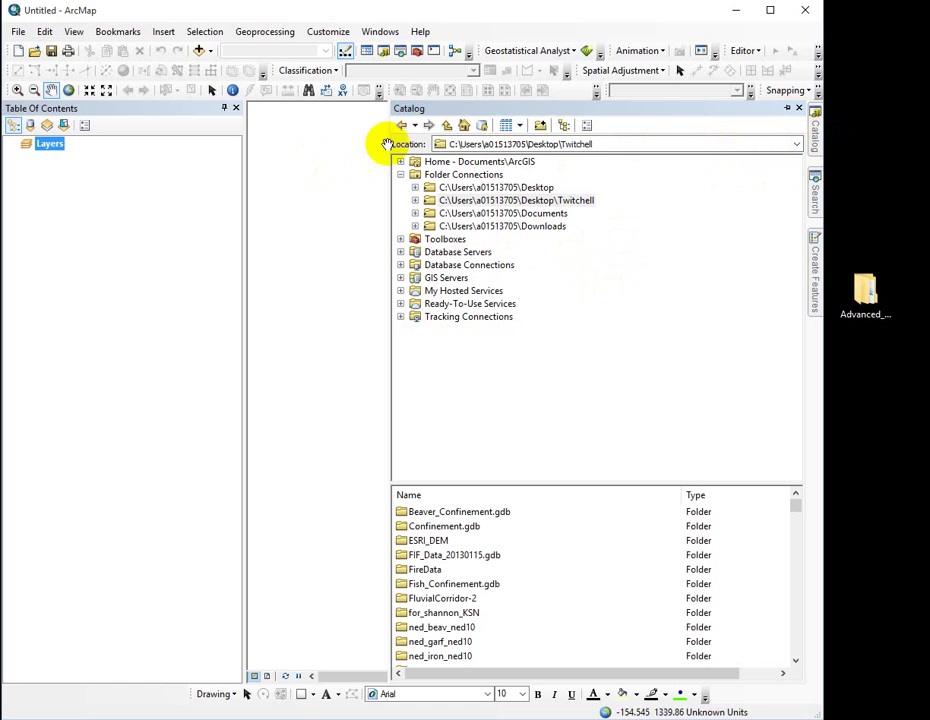
{"action": "left_click", "coordinate": [846, 163]}
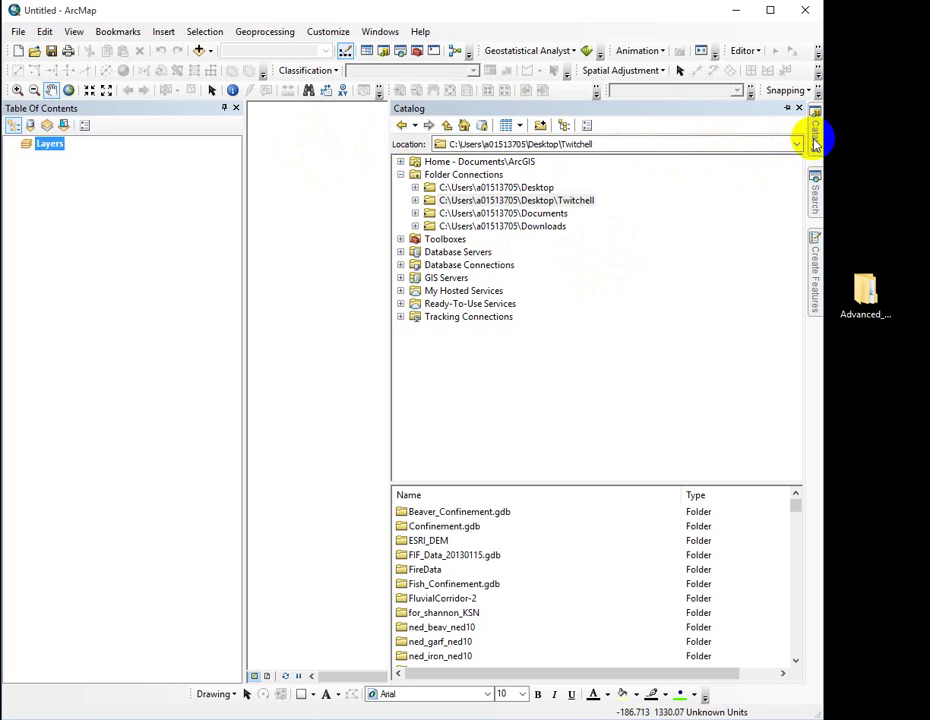